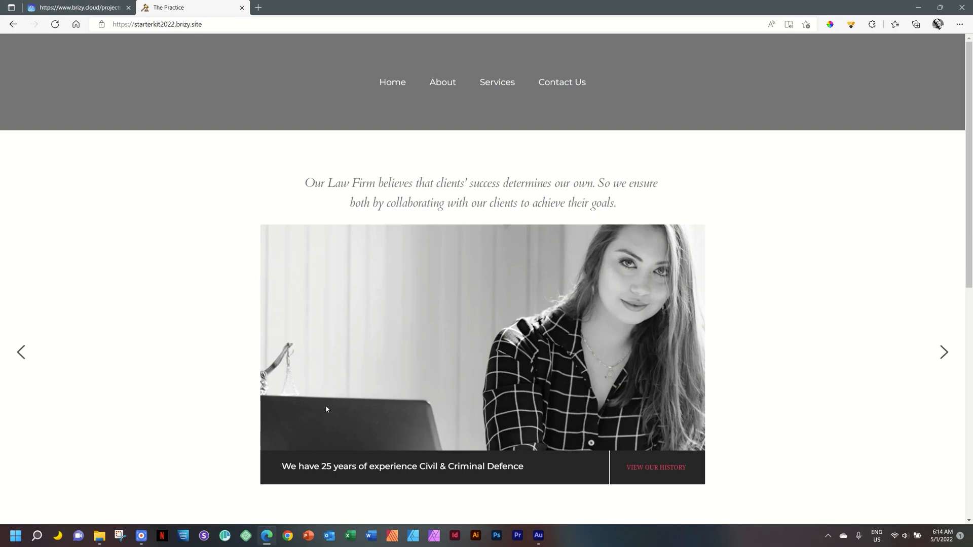
# Close the live site preview and open the Home page in the editor
pyautogui.click(241, 8)
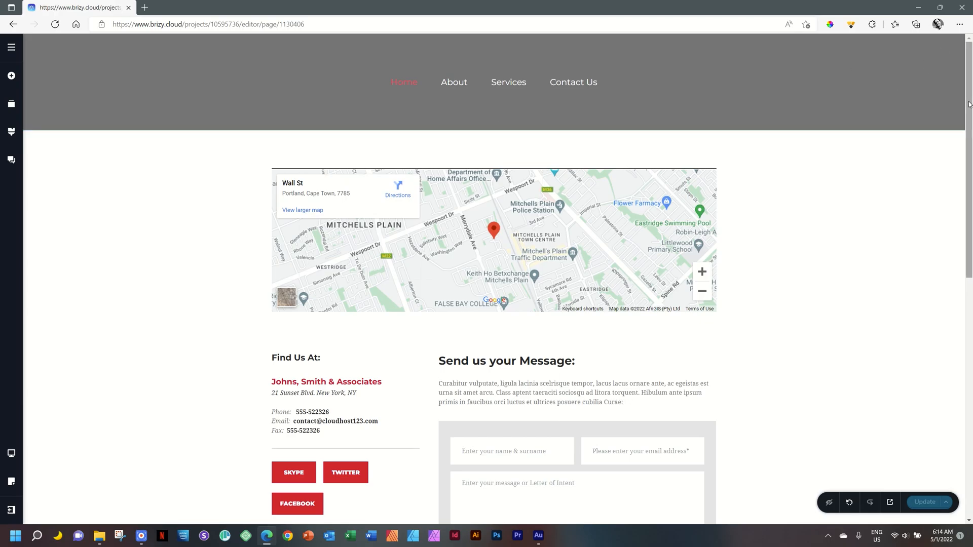
pyautogui.click(11, 51)
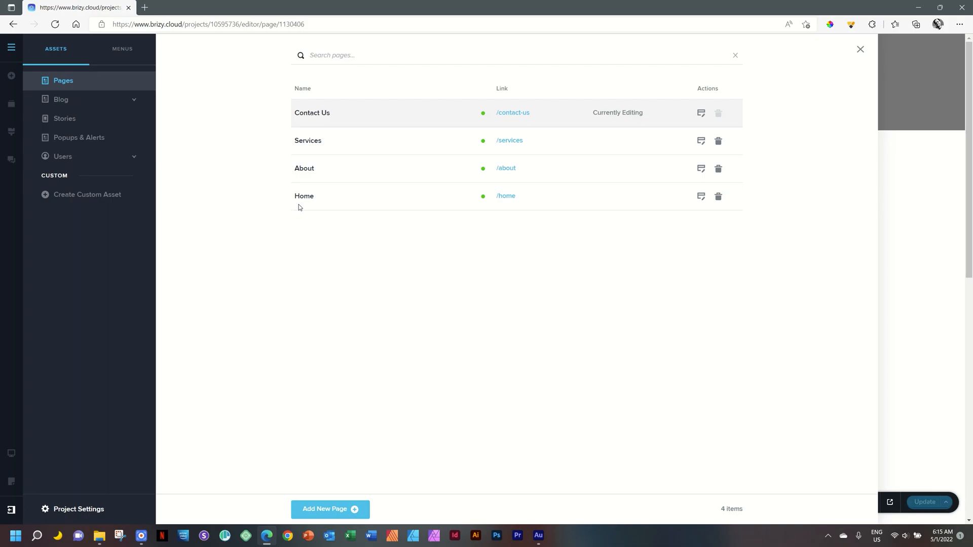
pyautogui.click(701, 199)
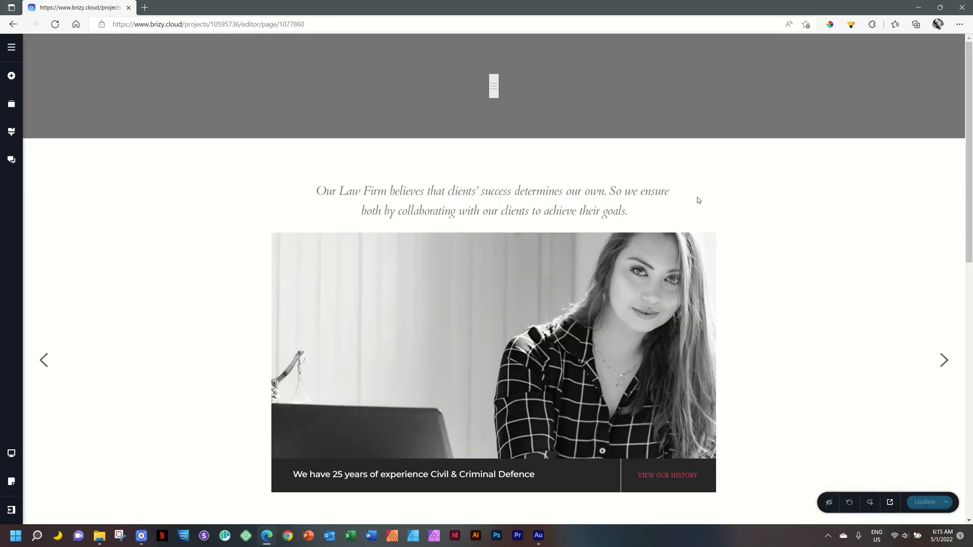
# Save the "Services we specialise in:" block of the Home page to the library of saved blocks
pyautogui.click(969, 363)
pyautogui.moveTo(969, 364); pyautogui.dragTo(970, 299)
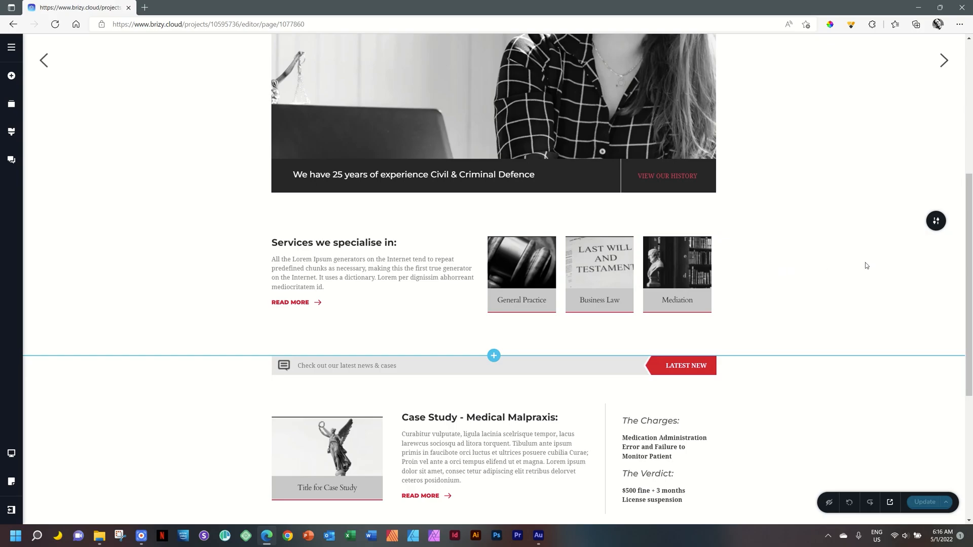
pyautogui.click(936, 221)
pyautogui.click(873, 221)
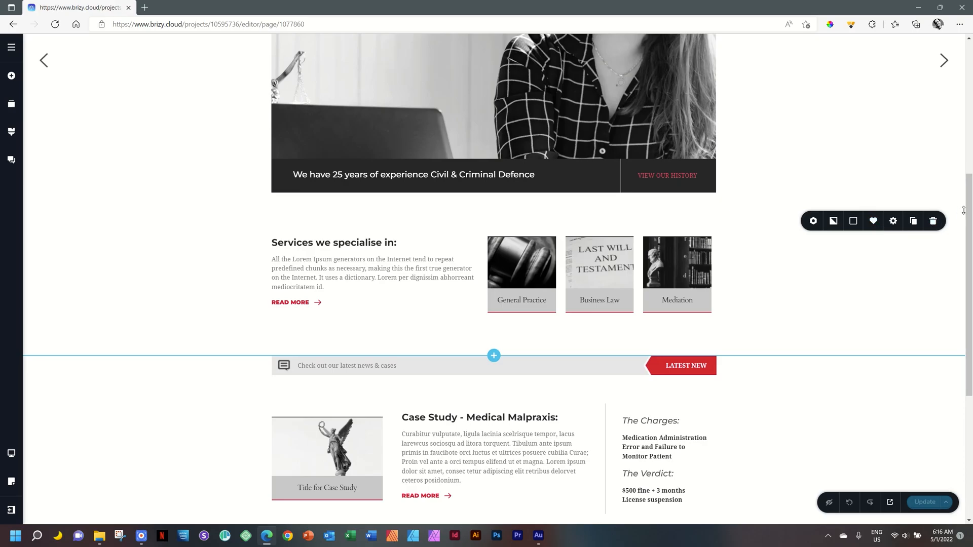
# Check the saved blocks library for the services block, without adding anything to the Home page
pyautogui.moveTo(971, 206); pyautogui.dragTo(968, 382)
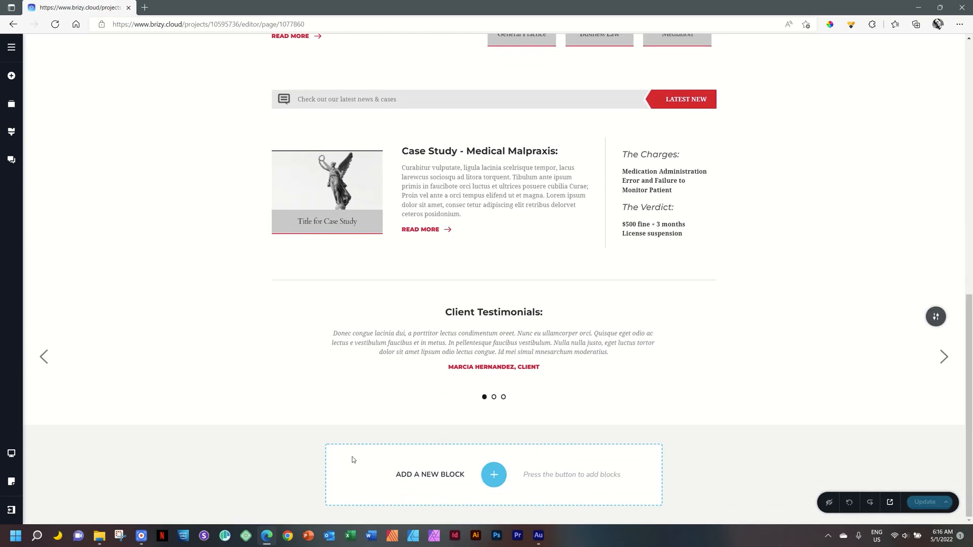
pyautogui.click(494, 475)
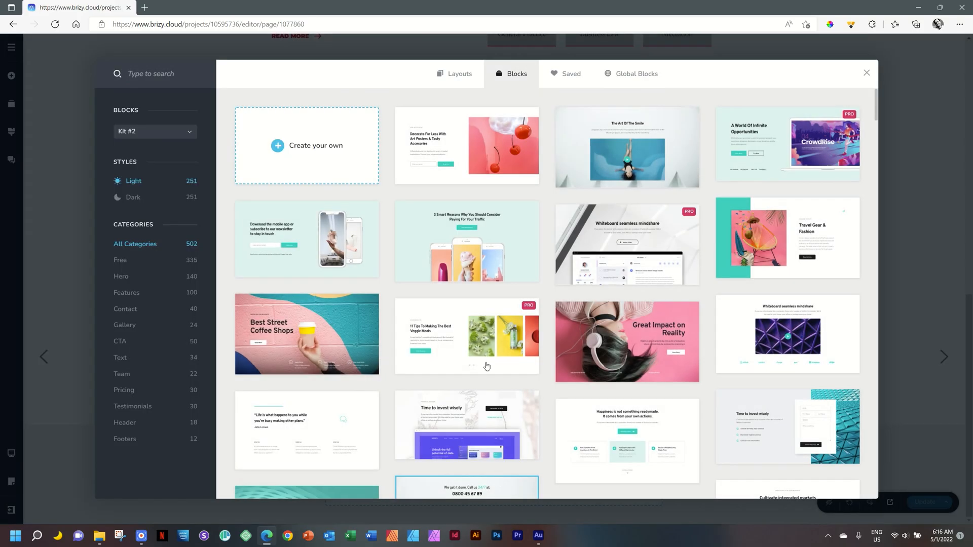
pyautogui.click(566, 75)
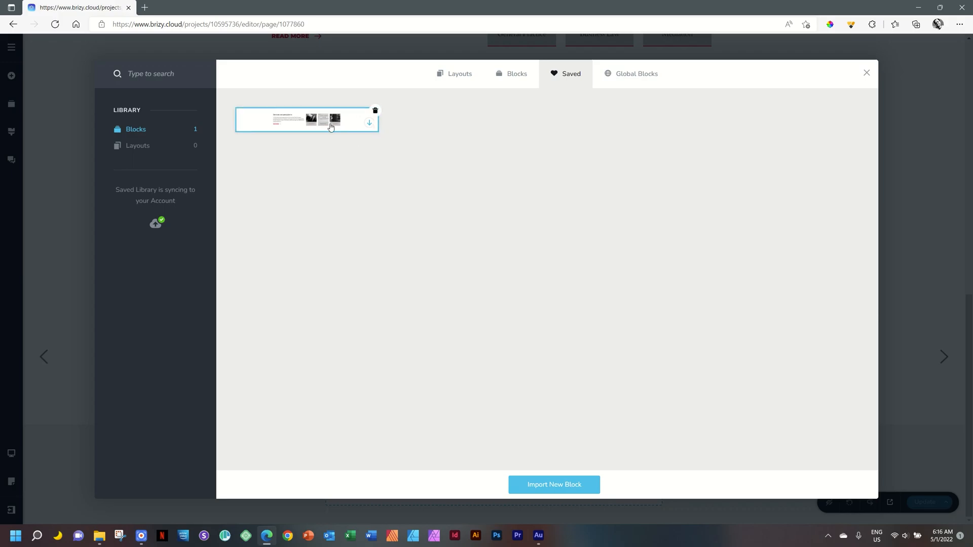
pyautogui.click(866, 73)
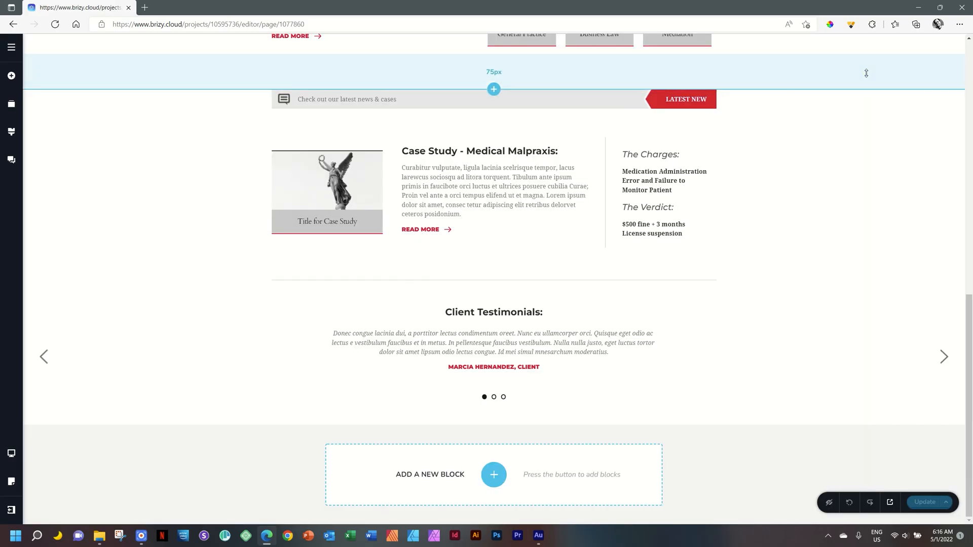
# Open the About page in the editor and insert the saved services block at the end of the page
pyautogui.click(11, 50)
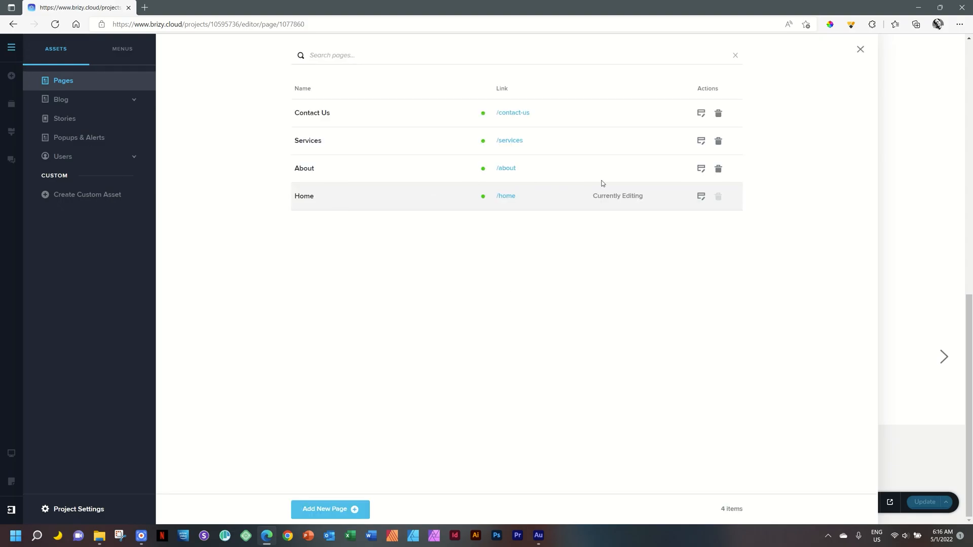
pyautogui.click(704, 170)
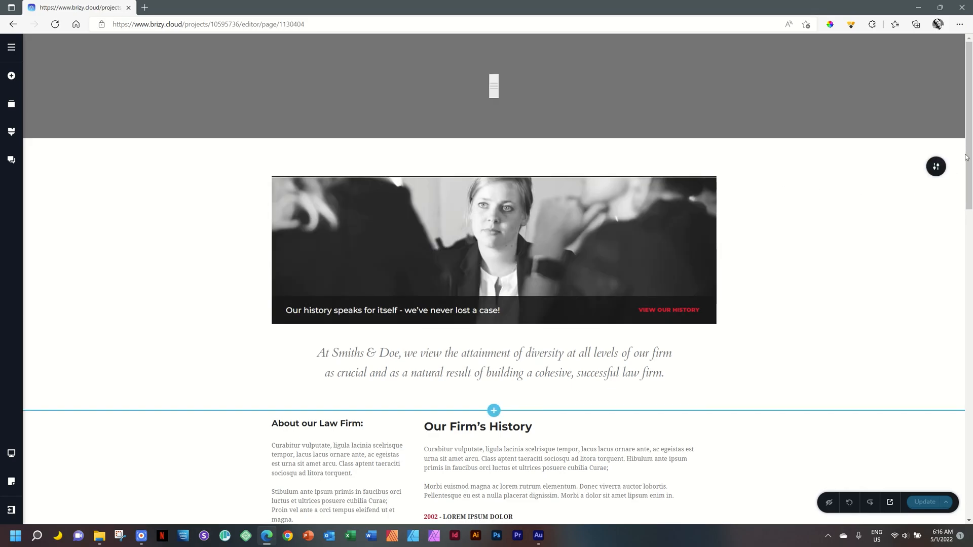
pyautogui.moveTo(969, 163); pyautogui.dragTo(970, 499)
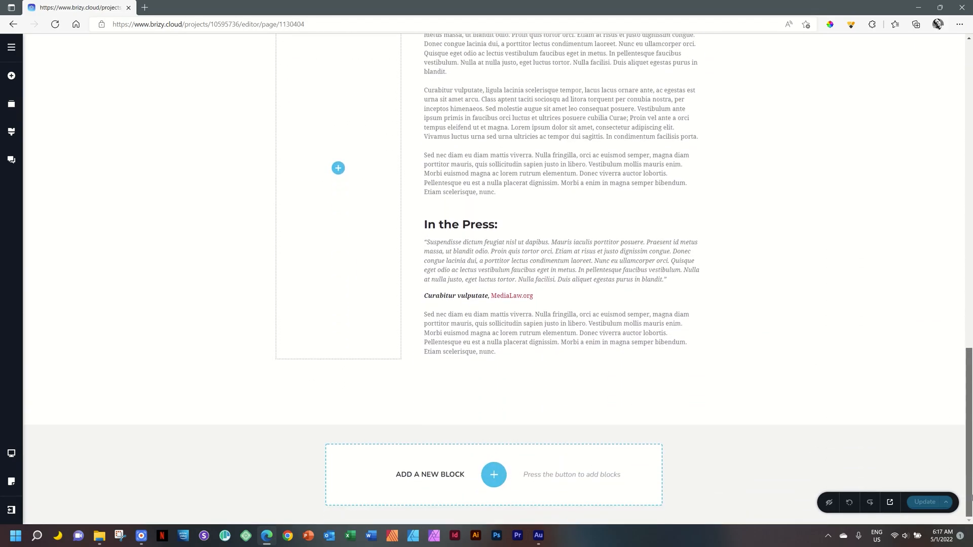
pyautogui.click(493, 475)
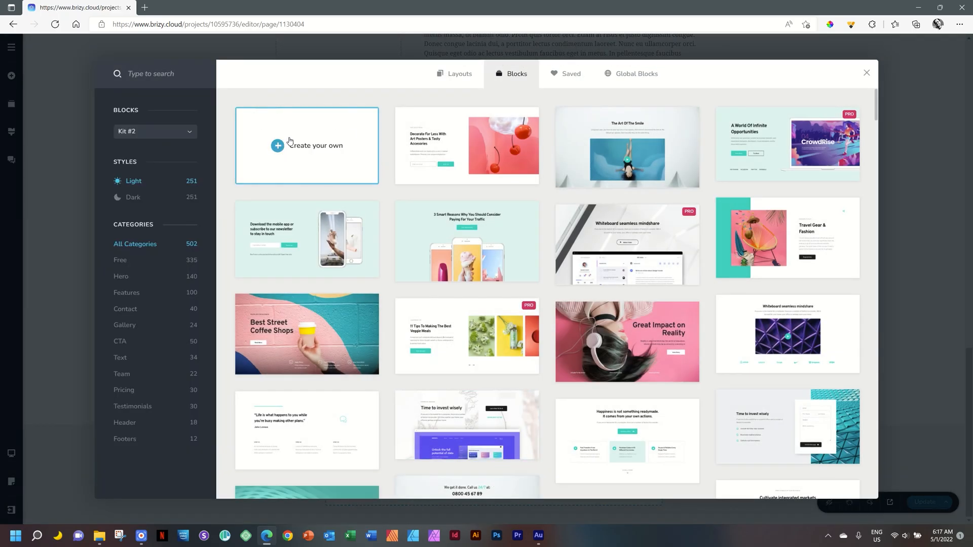
pyautogui.click(565, 76)
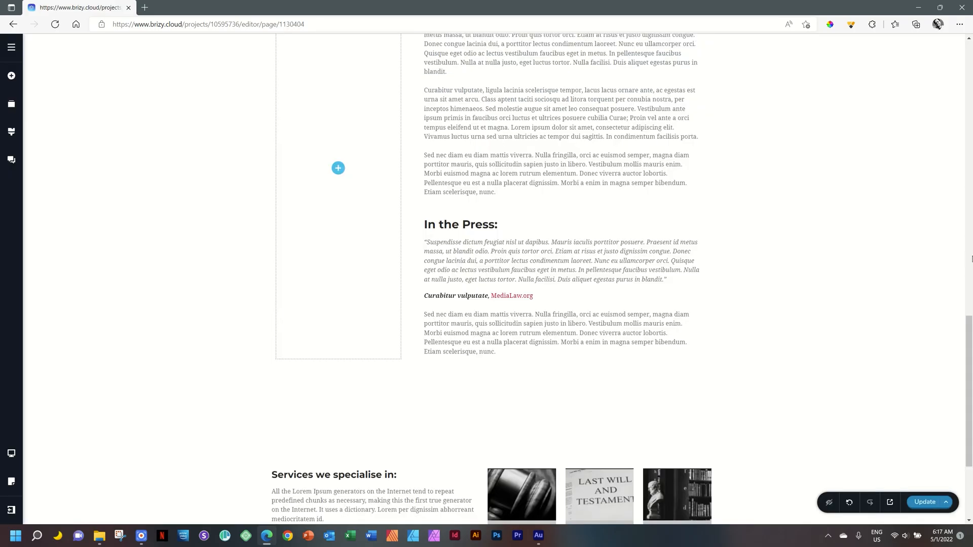
# Change the heading of the inserted services block to "Our Services Include:" and update the About page
pyautogui.scroll(-3, 970, 307)
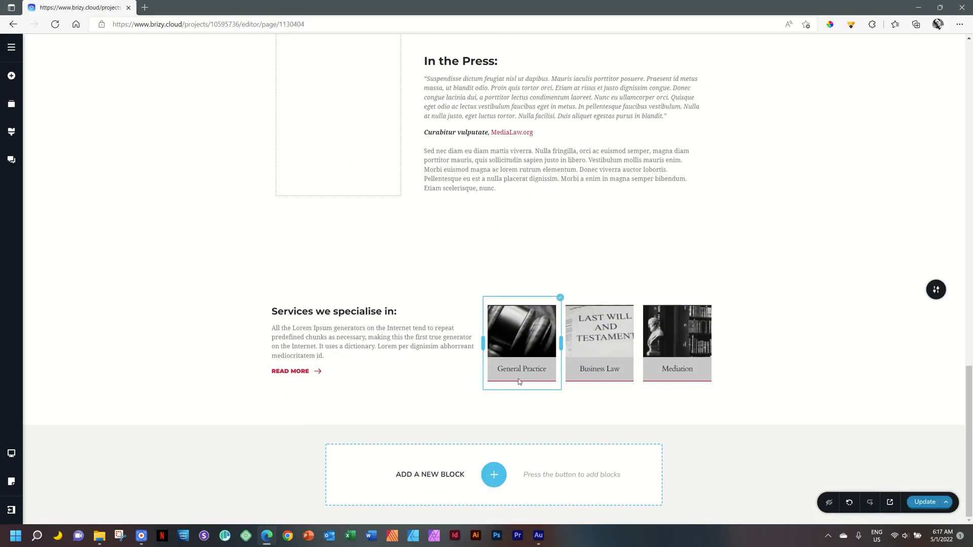
pyautogui.tripleClick(338, 313)
pyautogui.write('Our S')
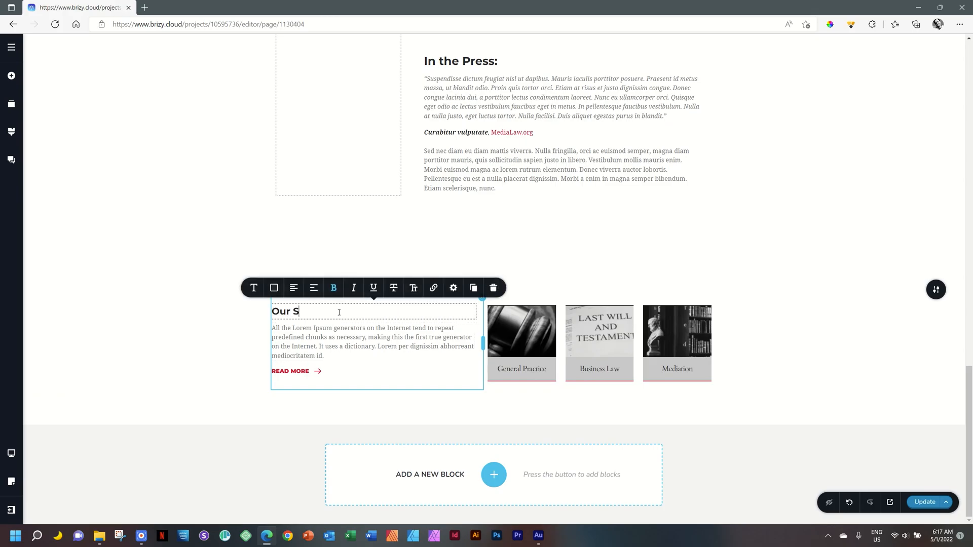
pyautogui.write('ervices Include:')
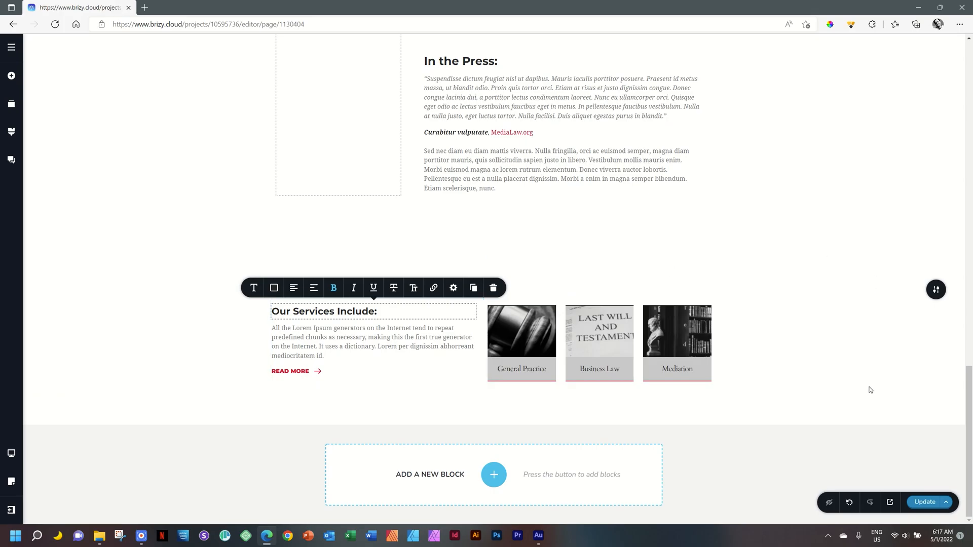
pyautogui.click(924, 502)
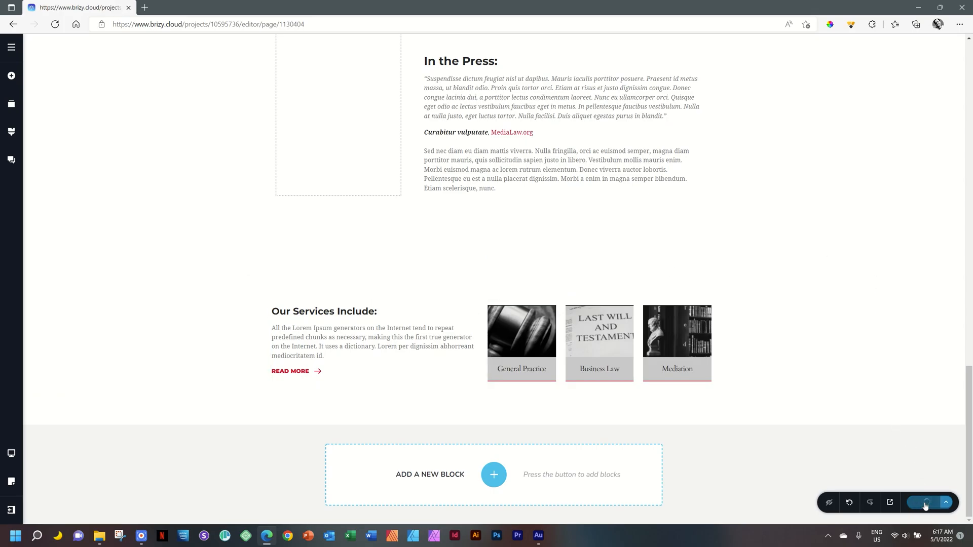
# Preview the live site and compare the services block on the About page with the one on the Home page
pyautogui.click(890, 502)
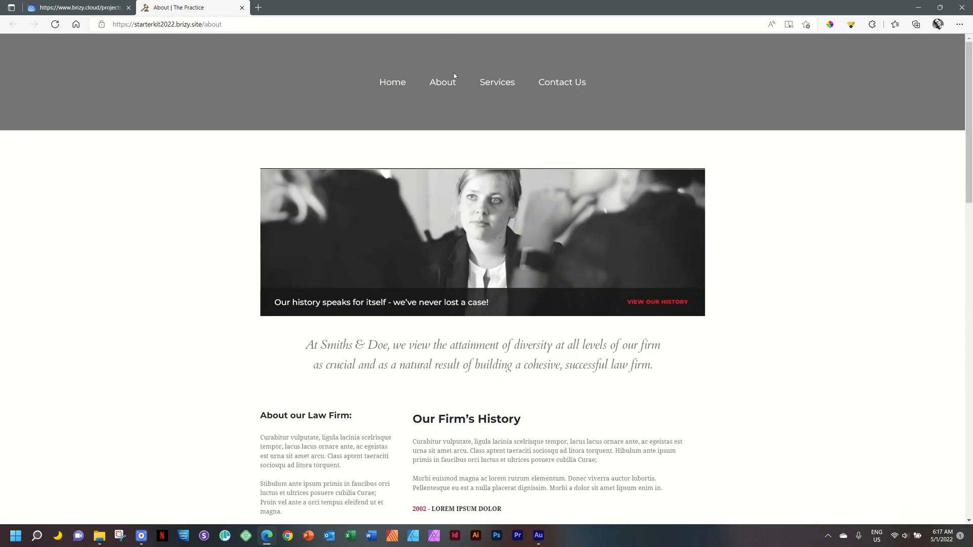
pyautogui.moveTo(969, 159); pyautogui.dragTo(971, 472)
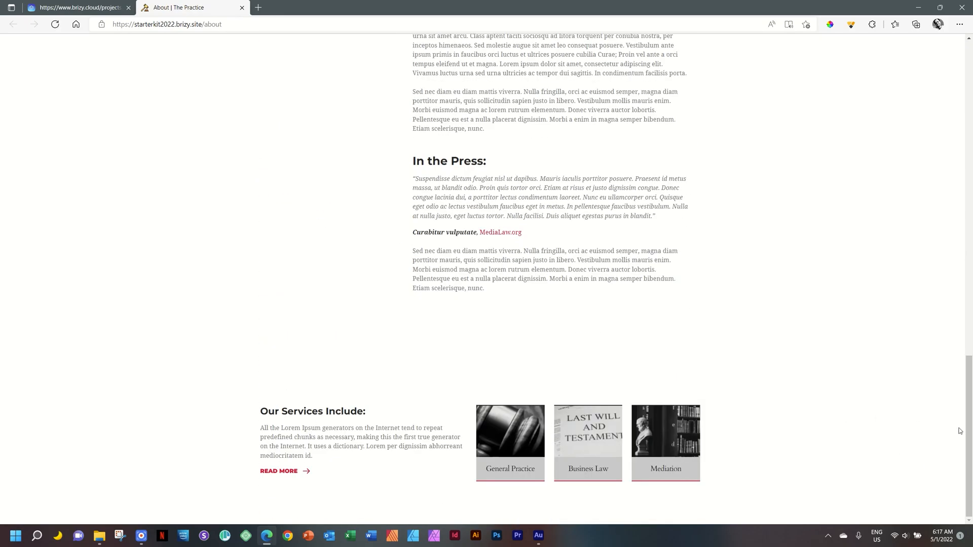
pyautogui.moveTo(968, 423); pyautogui.dragTo(971, 87)
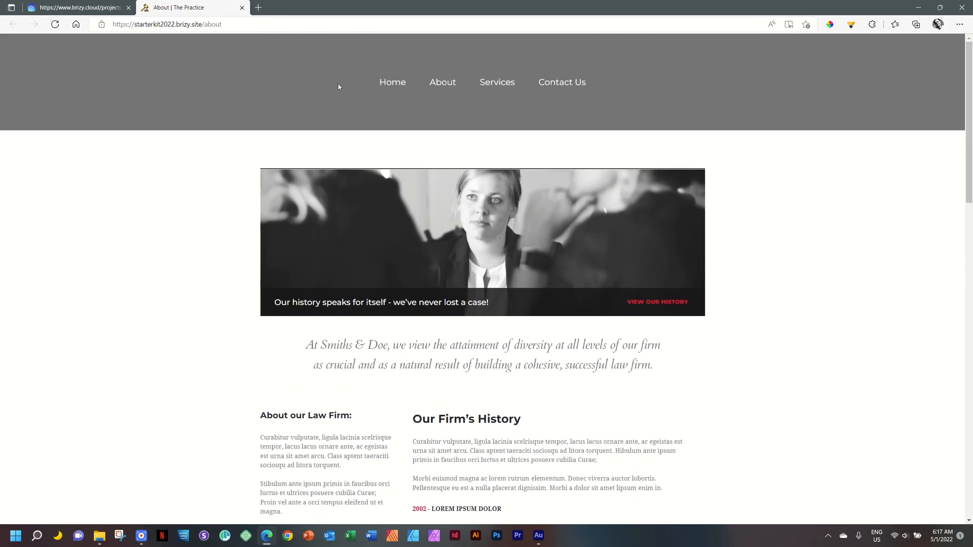
pyautogui.click(393, 88)
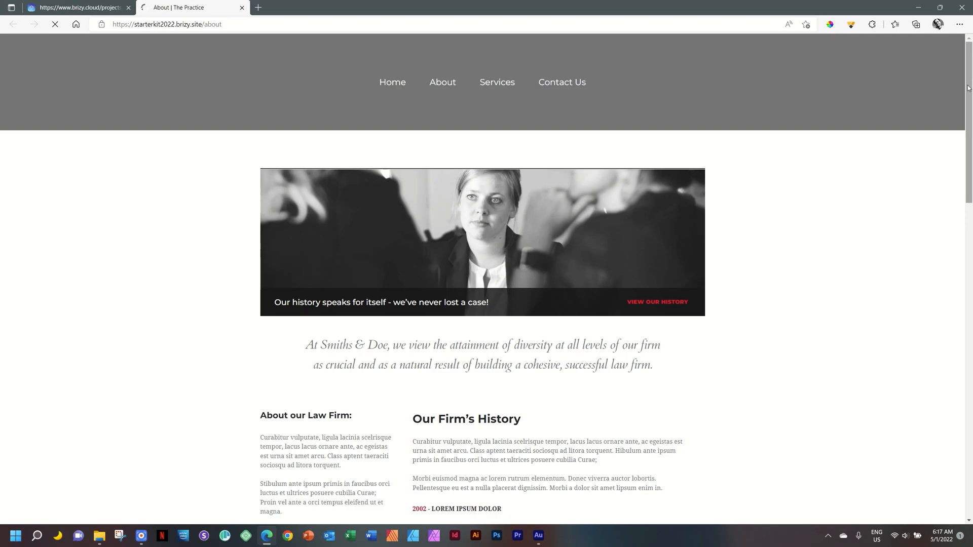
pyautogui.moveTo(967, 88); pyautogui.dragTo(967, 294)
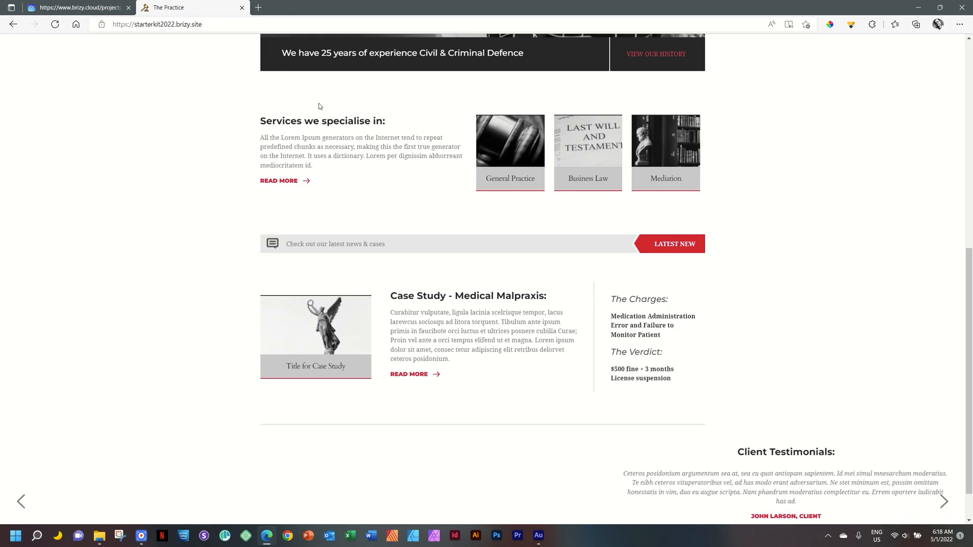
# Return to the editor and download the saved services block from the library of saved blocks
pyautogui.click(93, 4)
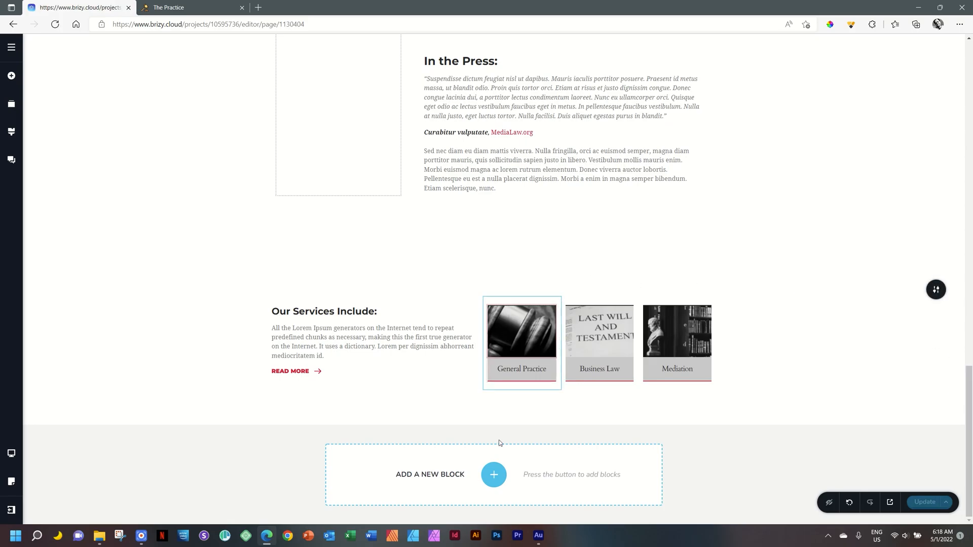
pyautogui.click(494, 475)
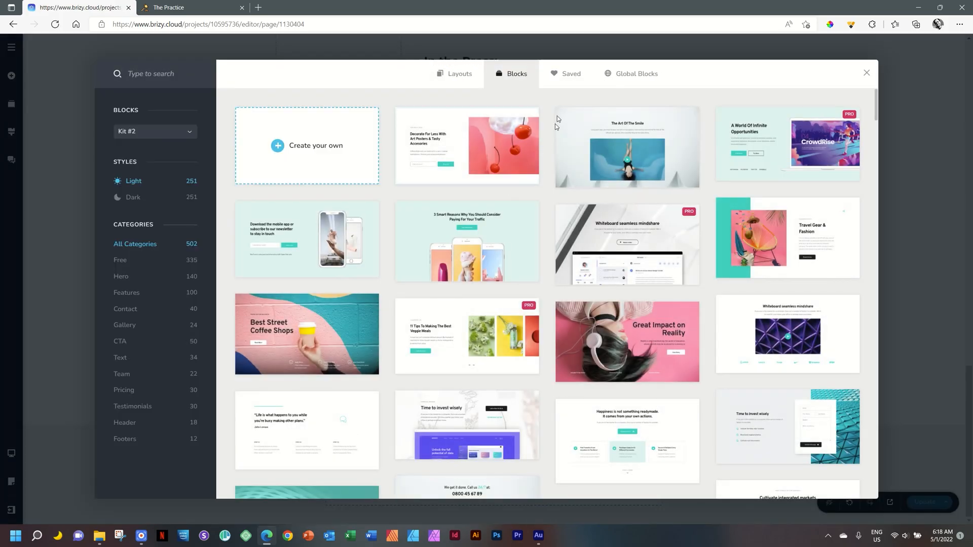
pyautogui.click(569, 75)
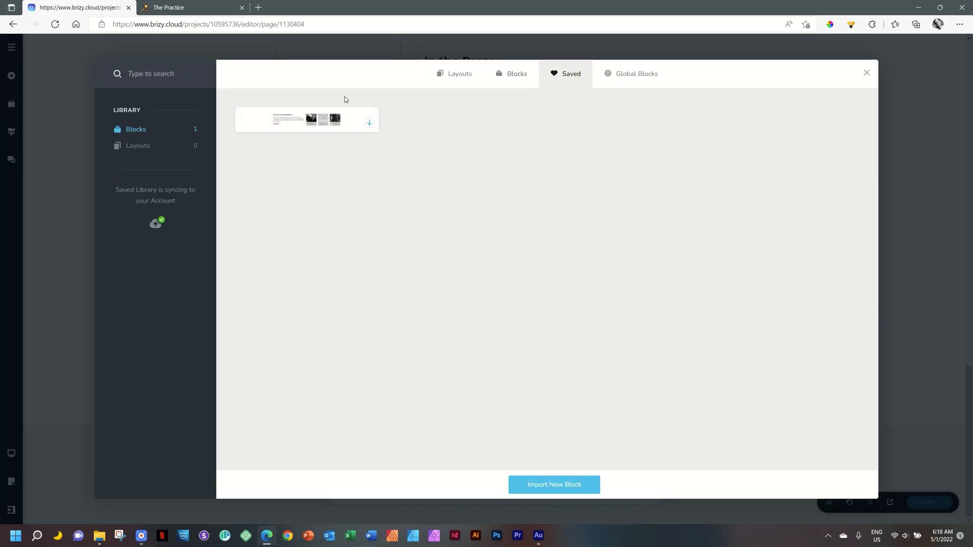
pyautogui.click(370, 125)
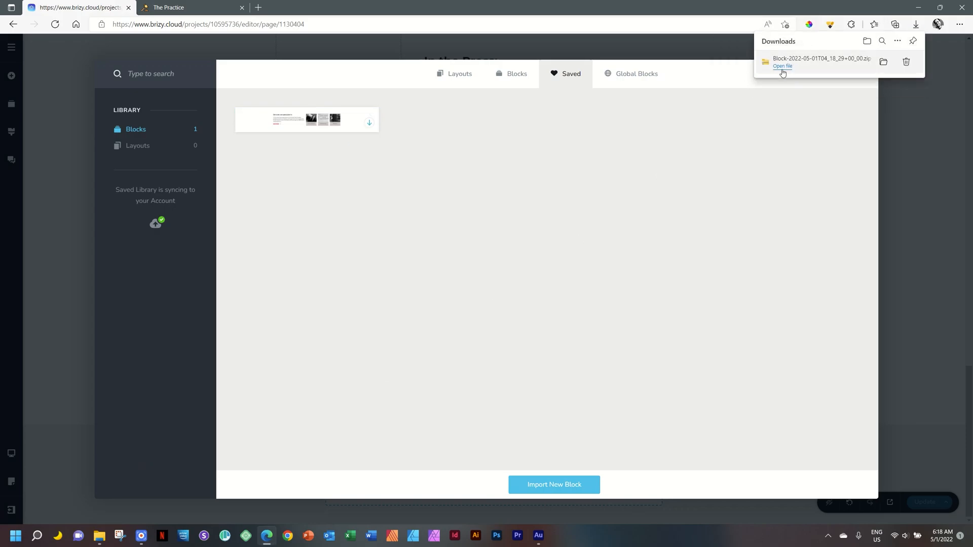
# Rename the downloaded block's zip file in its folder as "Download Block 01" and remove its entry from the browser's download list
pyautogui.click(883, 62)
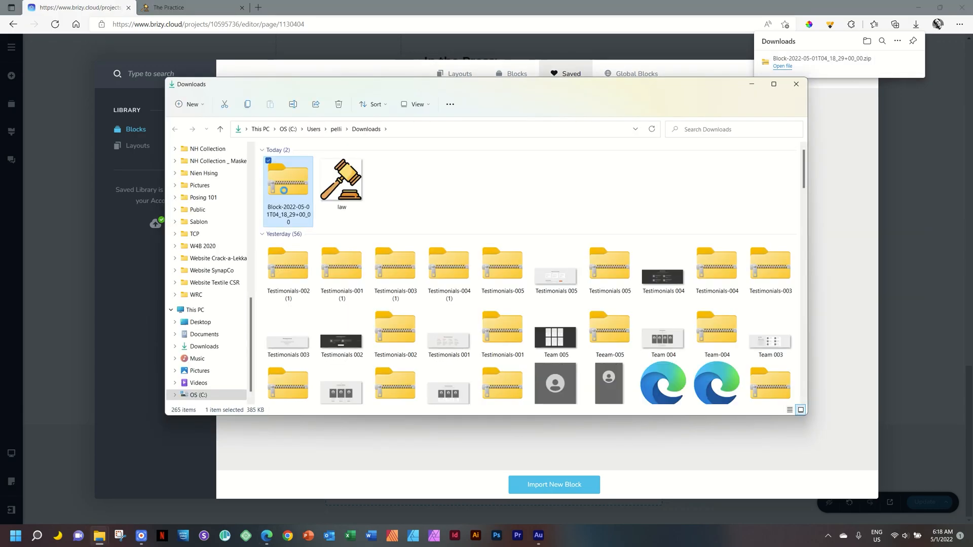
pyautogui.click(287, 215)
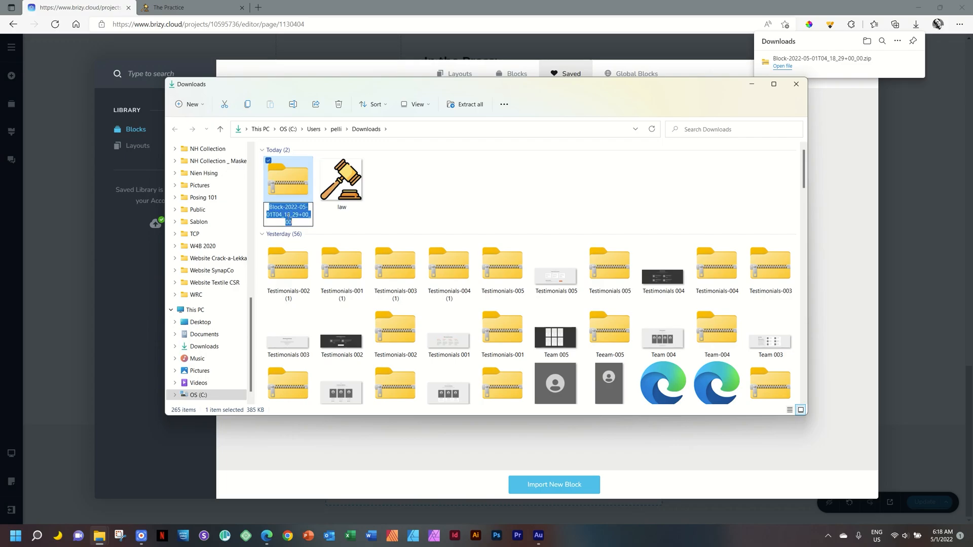
pyautogui.write('Download Block')
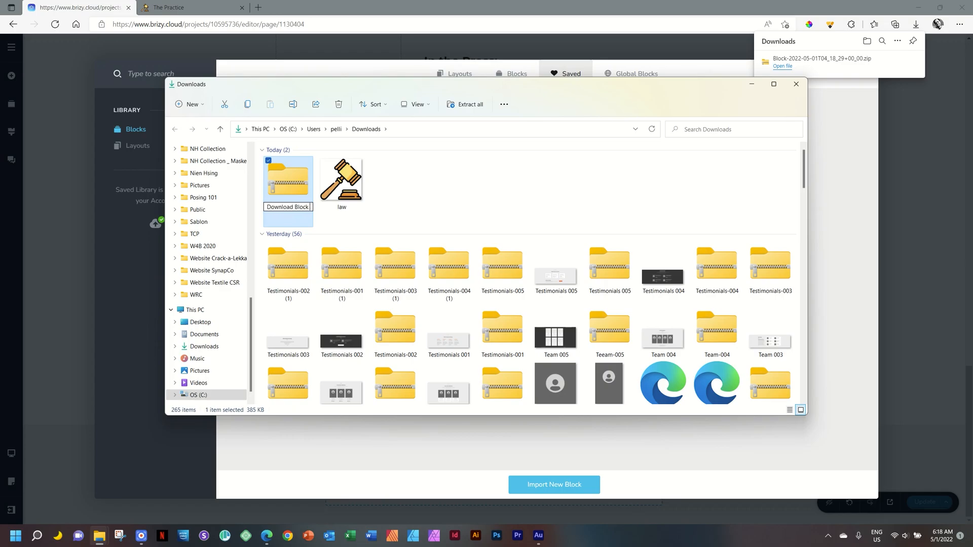
pyautogui.write(' 01')
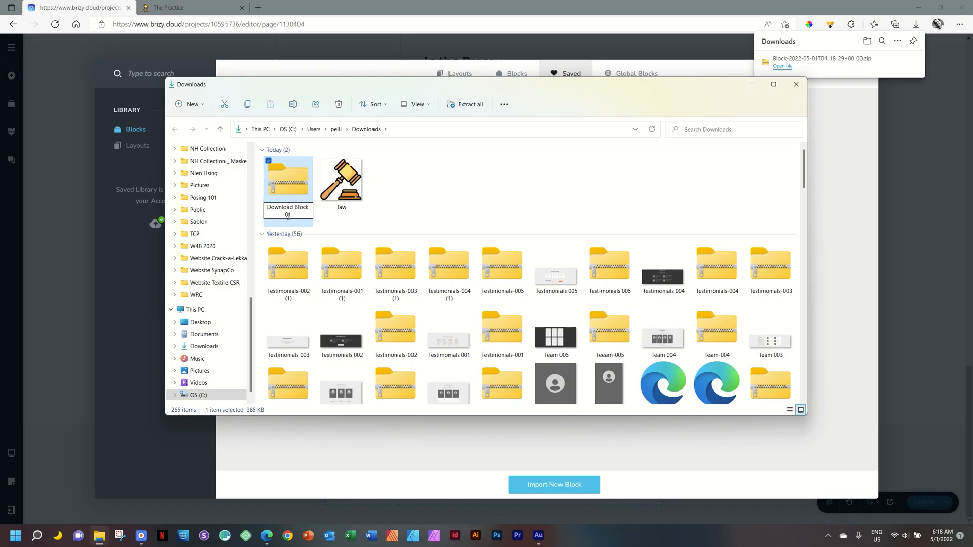
pyautogui.press('Return')
pyautogui.click(794, 86)
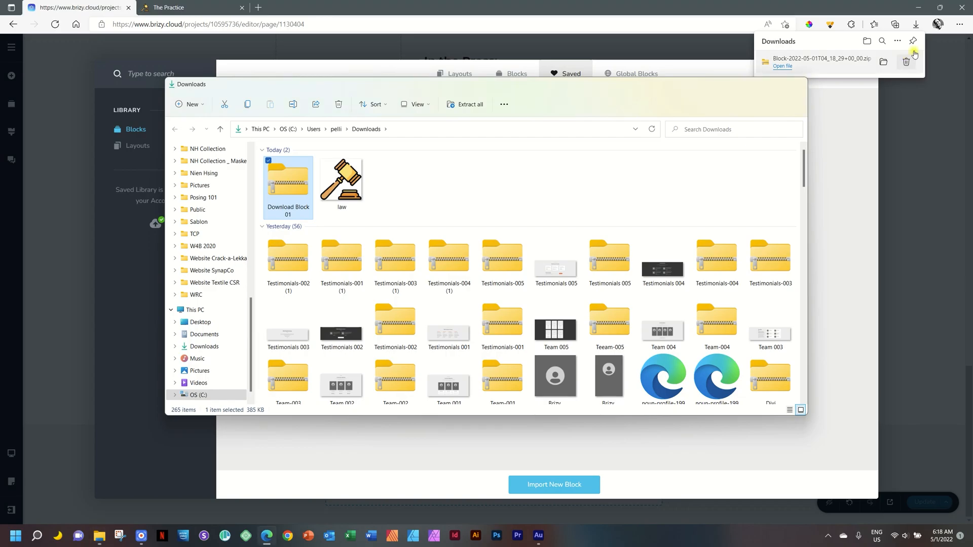
pyautogui.moveTo(887, 62)
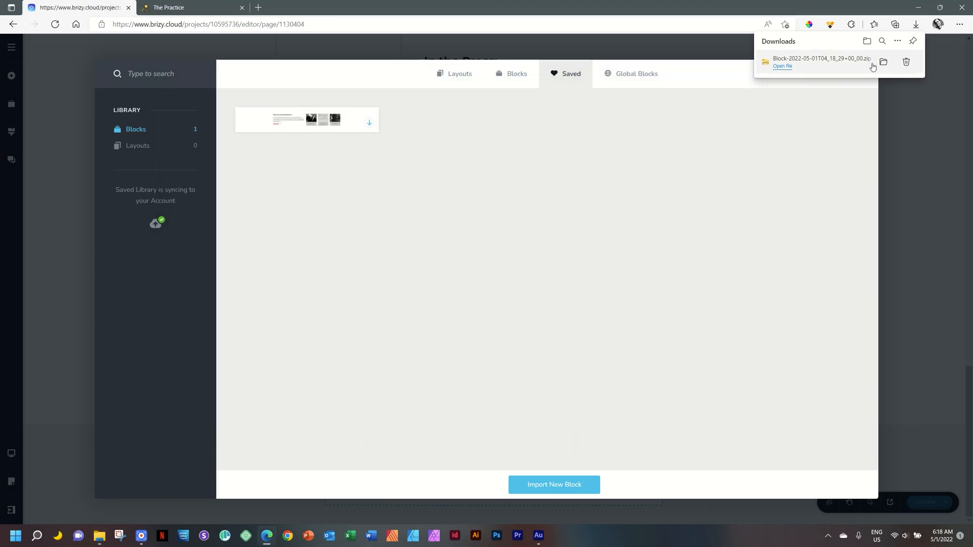
pyautogui.click(906, 62)
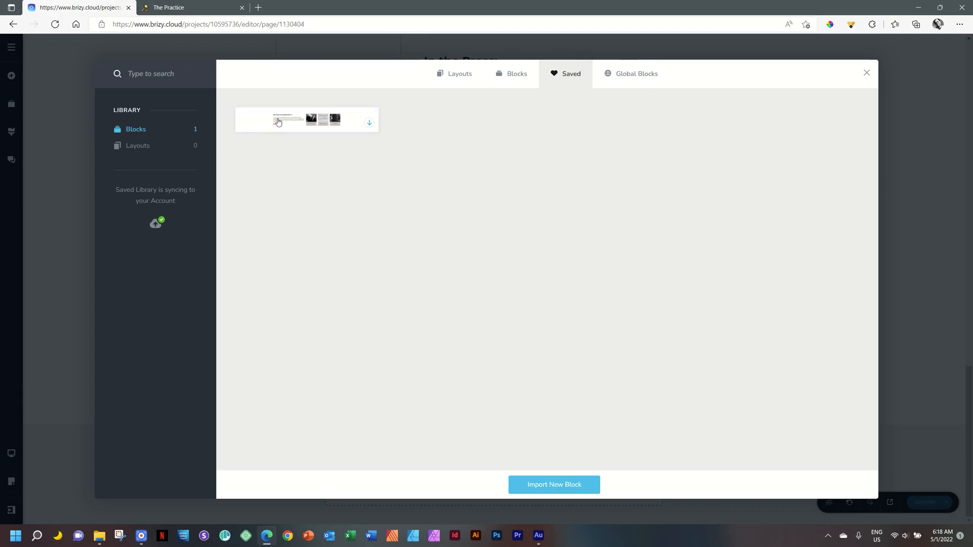
# Delete the services block from the library of saved blocks
pyautogui.click(380, 110)
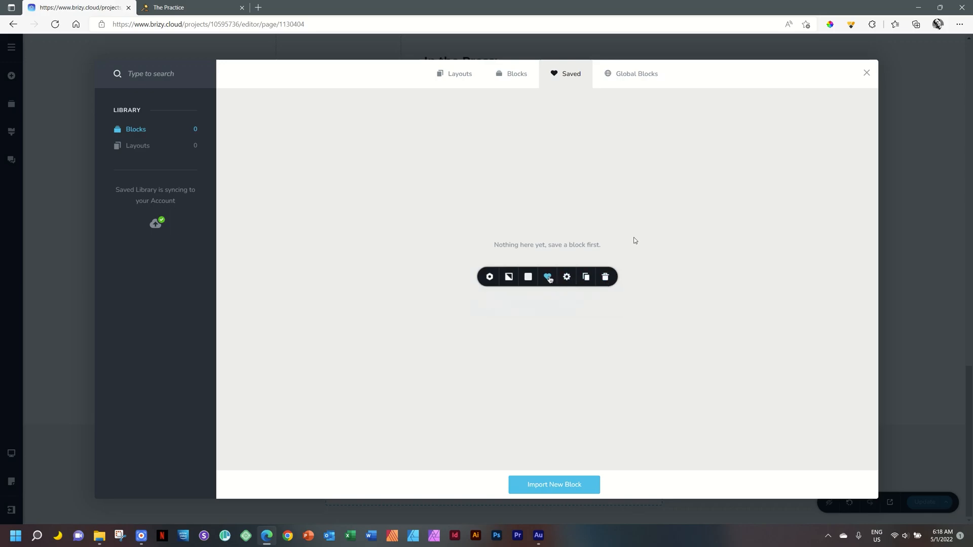
# Reopen the library of saved blocks and import the "Download Block 01" zip file from the Downloads folder
pyautogui.click(867, 73)
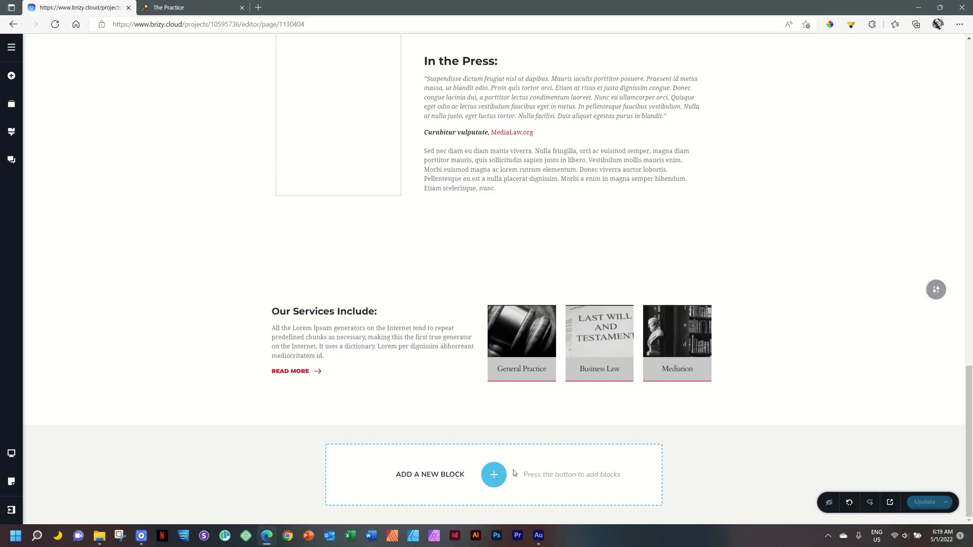
pyautogui.click(494, 476)
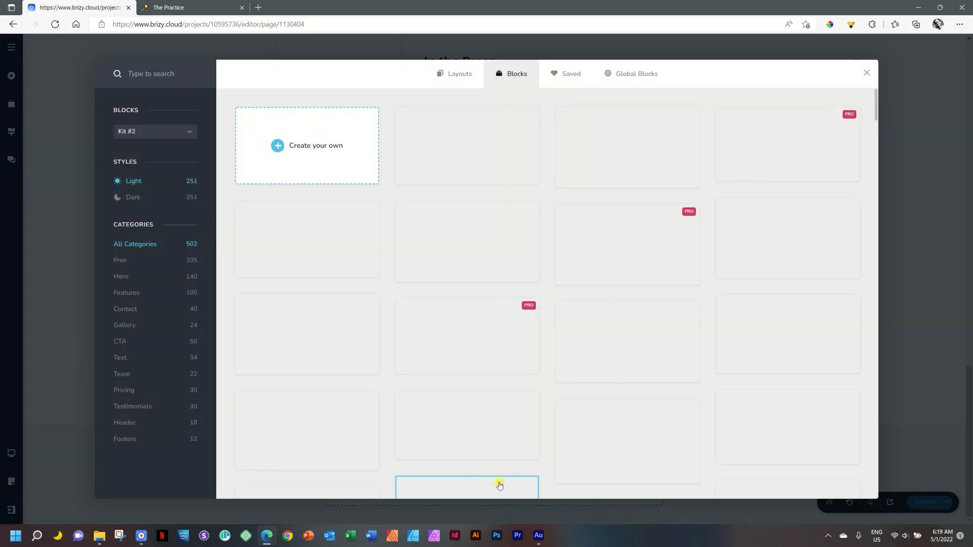
pyautogui.click(566, 75)
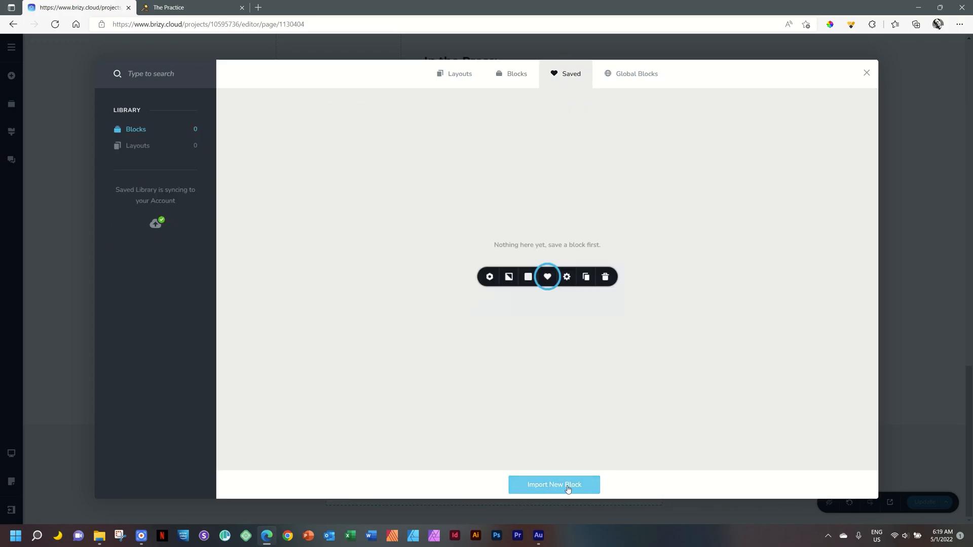
pyautogui.click(554, 486)
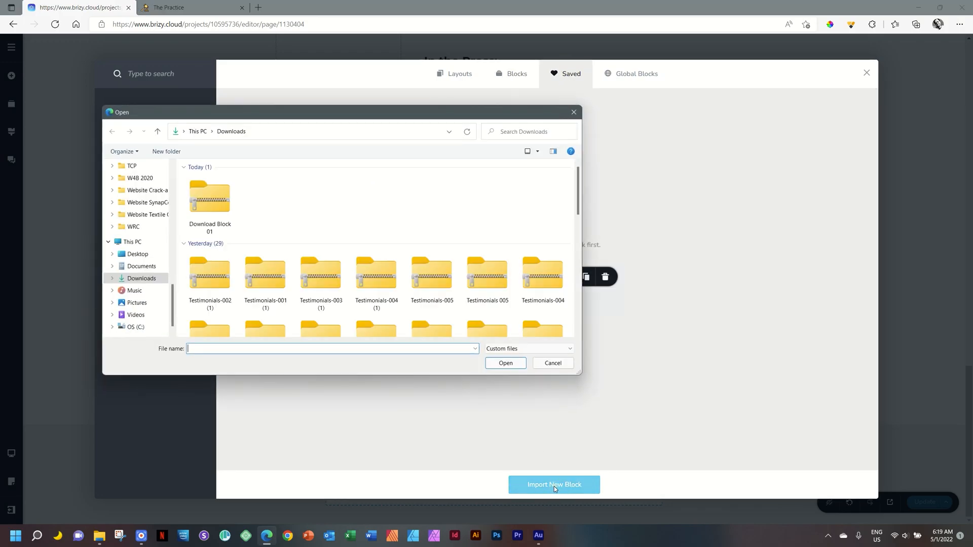
pyautogui.click(211, 201)
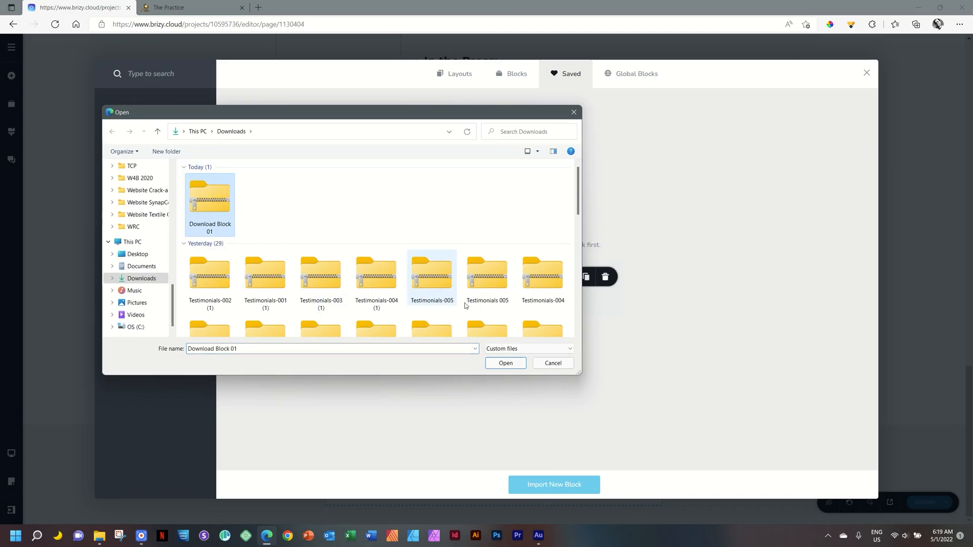
pyautogui.click(505, 363)
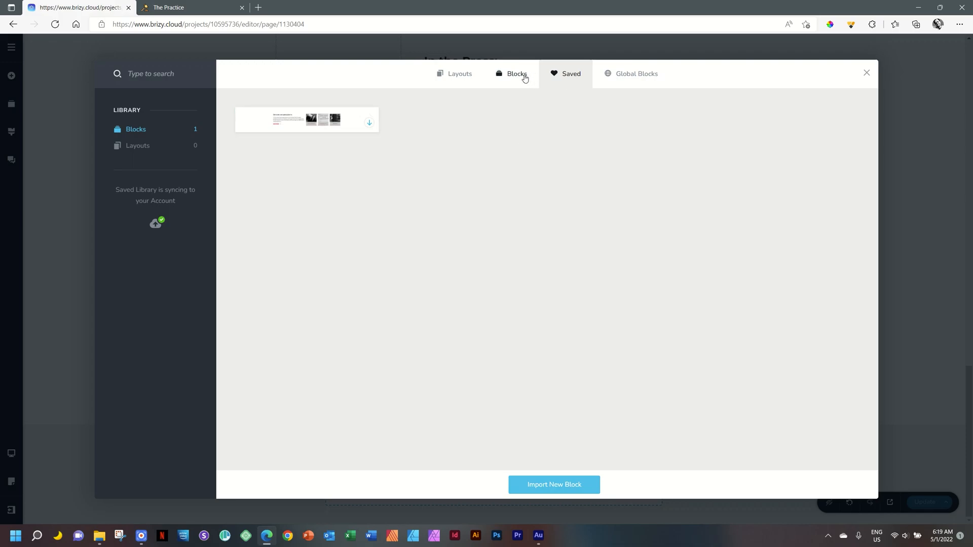
# Look through the global blocks and return to the library of saved blocks
pyautogui.click(661, 76)
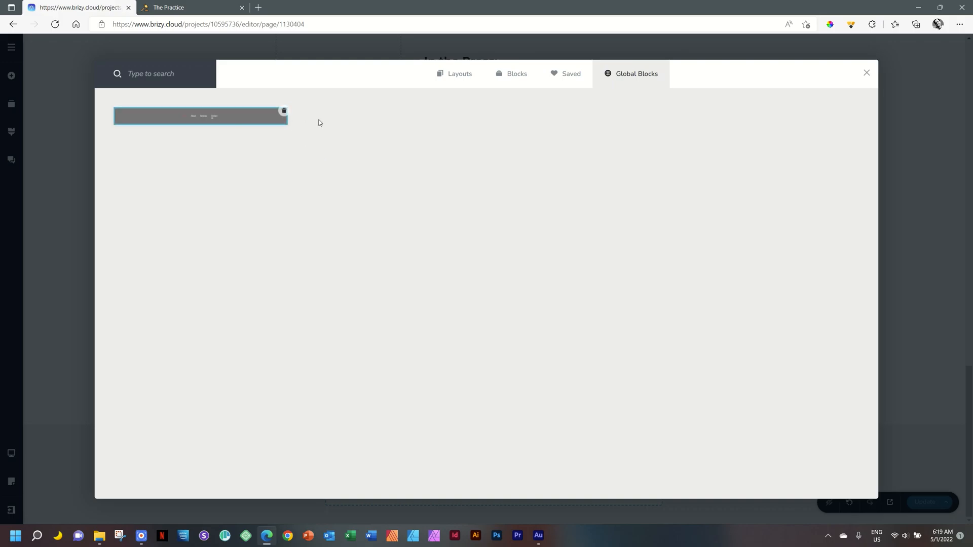
pyautogui.click(571, 76)
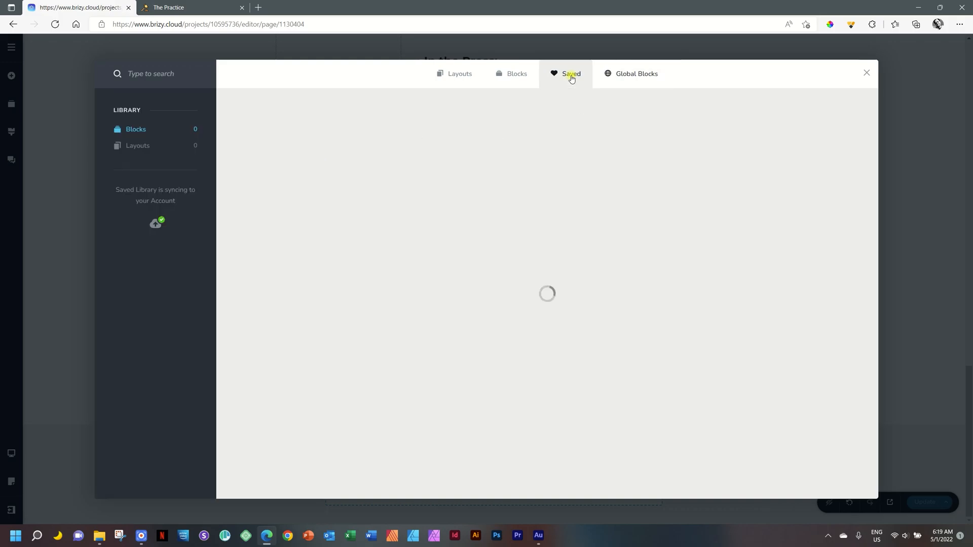